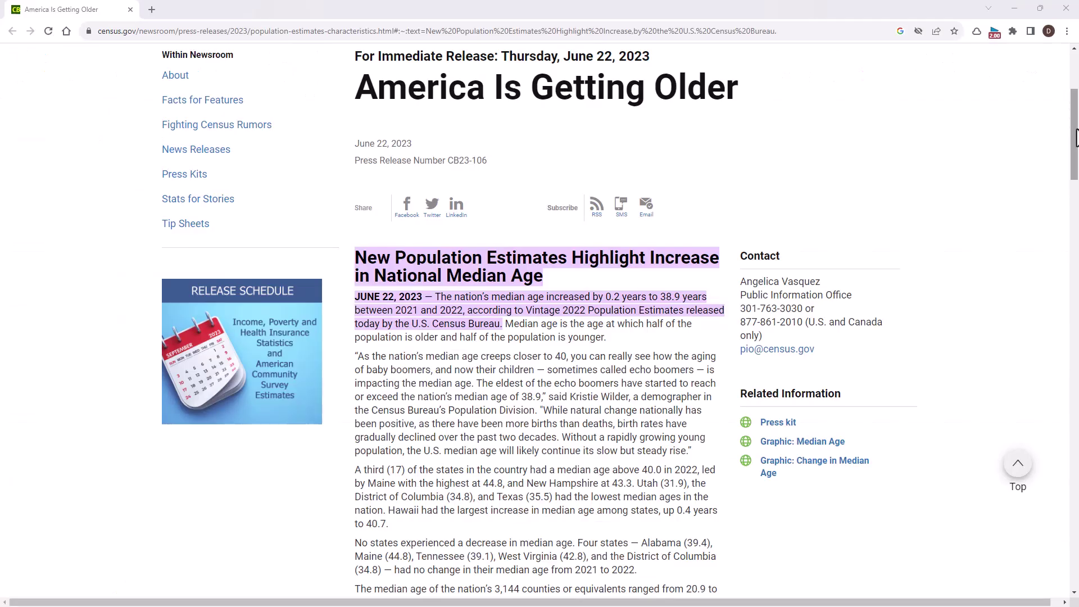
Step: Add blue gradient fill data bars to the MALE figures in D2:D19
scroll(1075, 138, "down", 7)
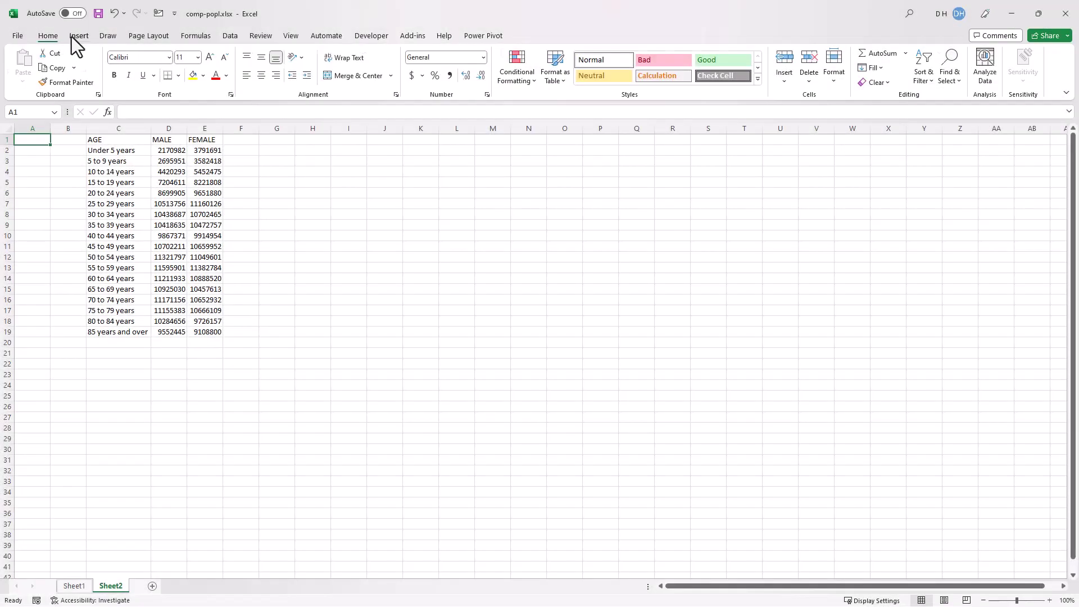
left_click(78, 36)
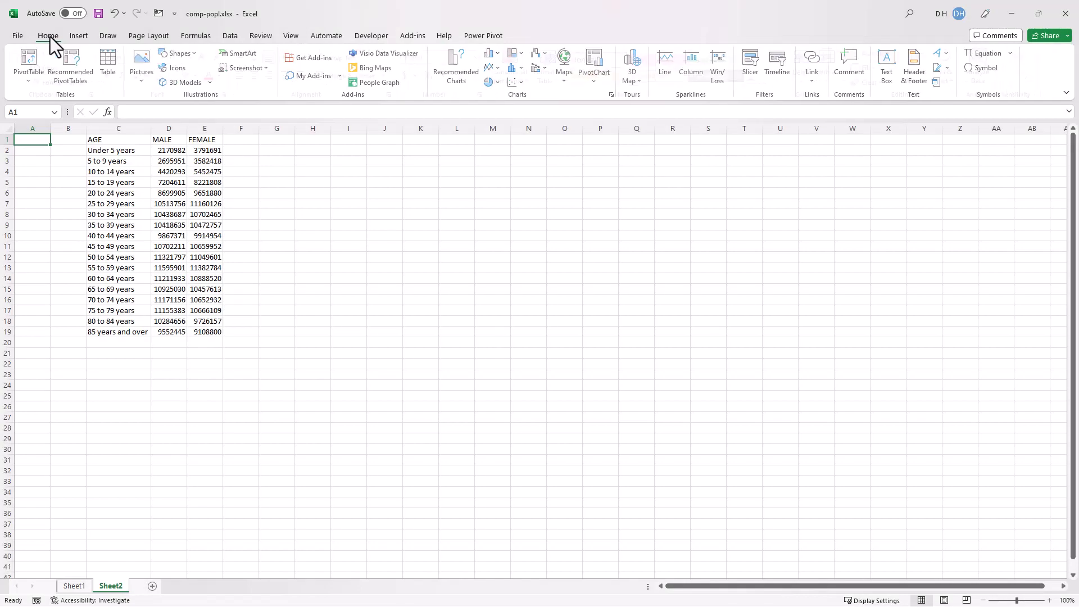
left_click(49, 36)
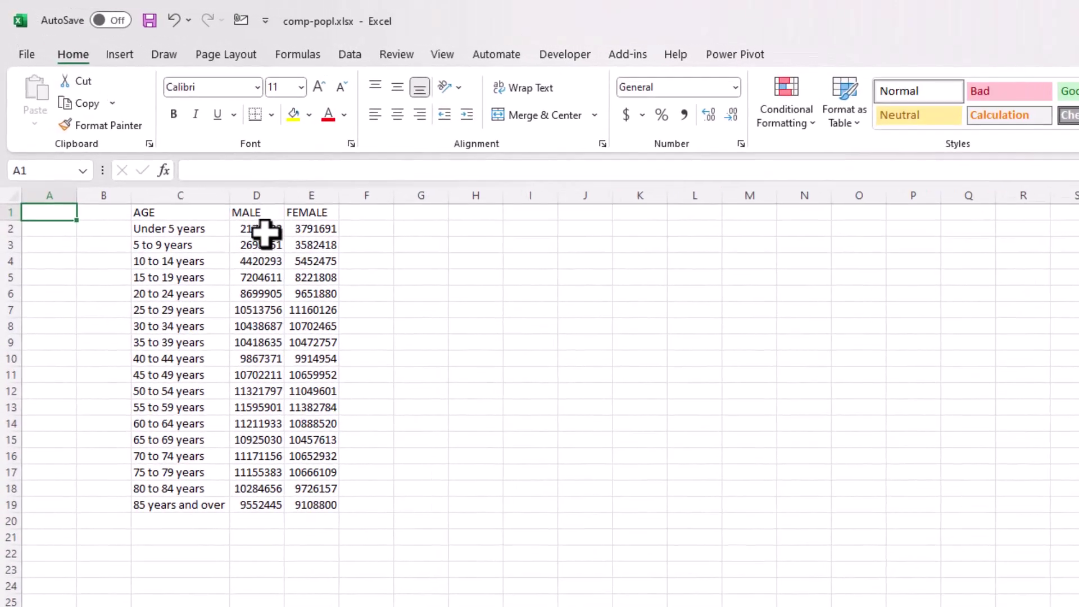
left_click_drag(172, 151, 176, 327)
left_click_drag(273, 507, 272, 514)
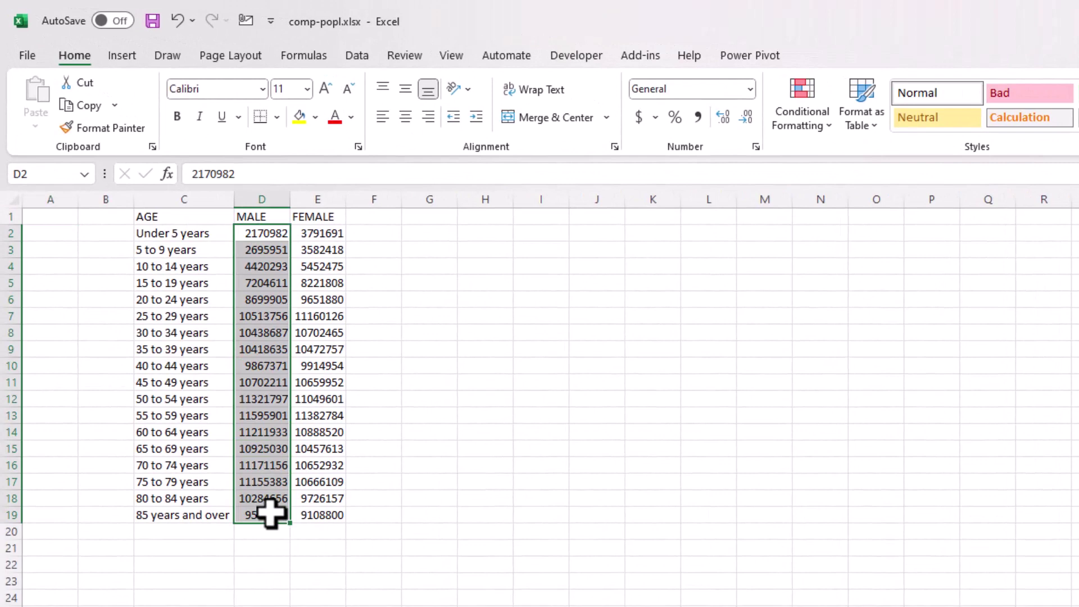
left_click(802, 118)
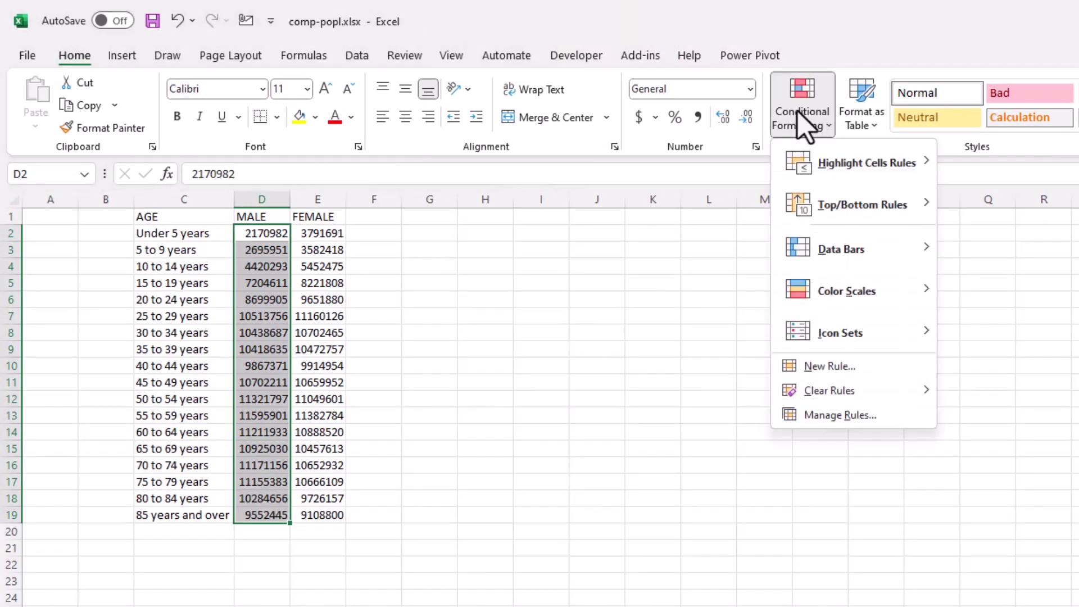
mouse_move(884, 259)
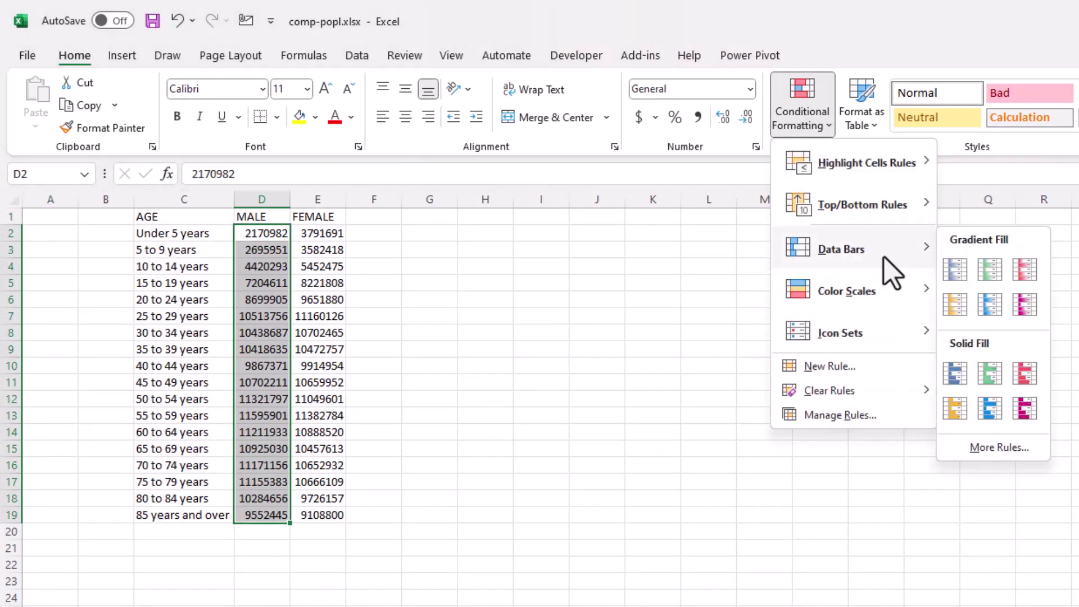
left_click(958, 271)
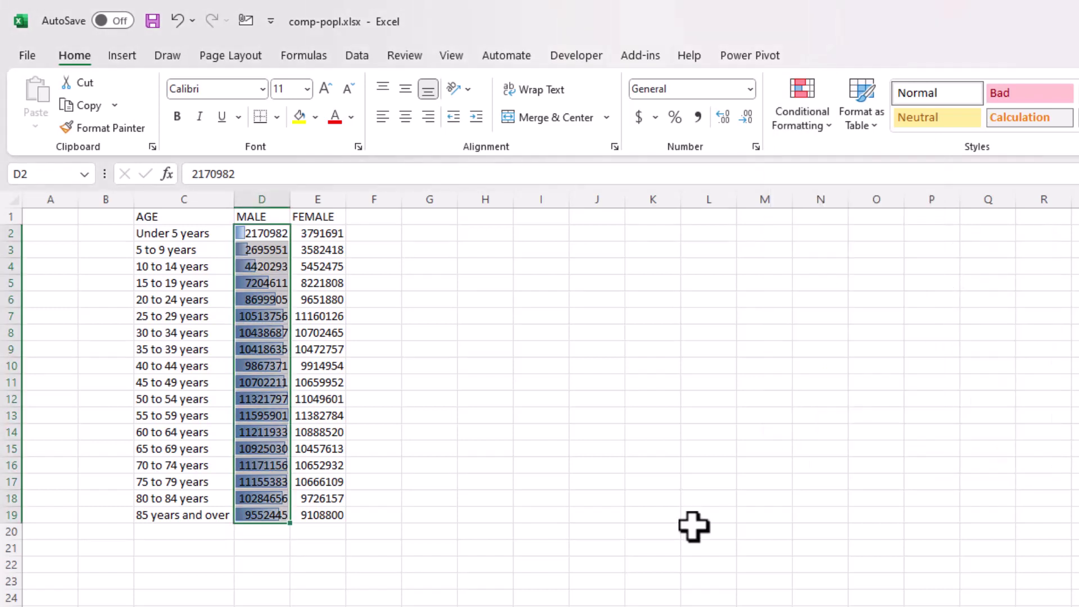
Step: Add magenta gradient fill data bars to the FEMALE figures in E2:E19
left_click_drag(306, 234, 312, 516)
left_click(790, 123)
mouse_move(853, 252)
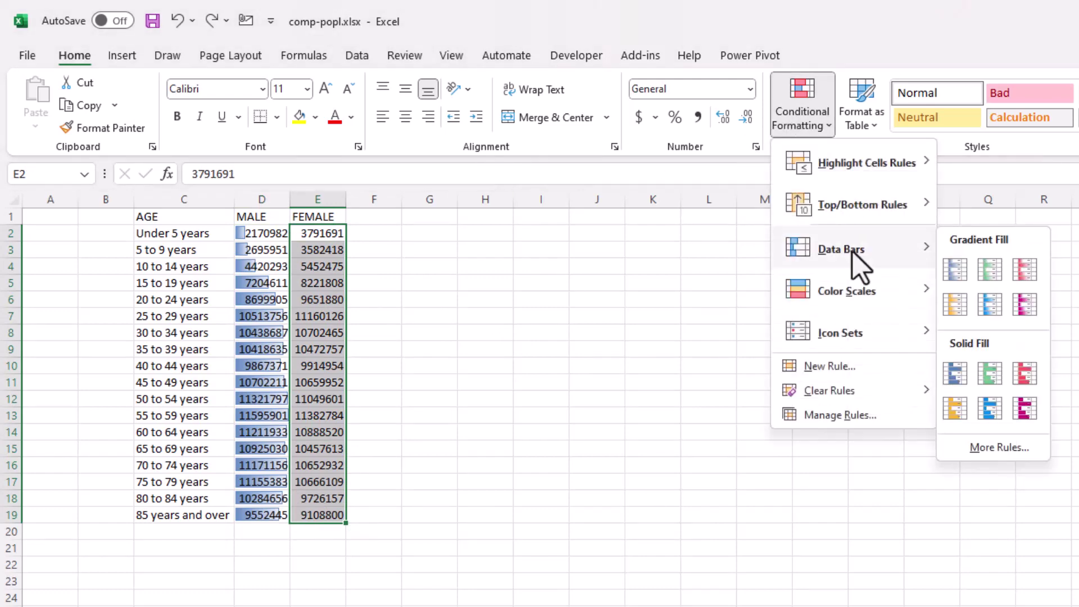
left_click(1024, 304)
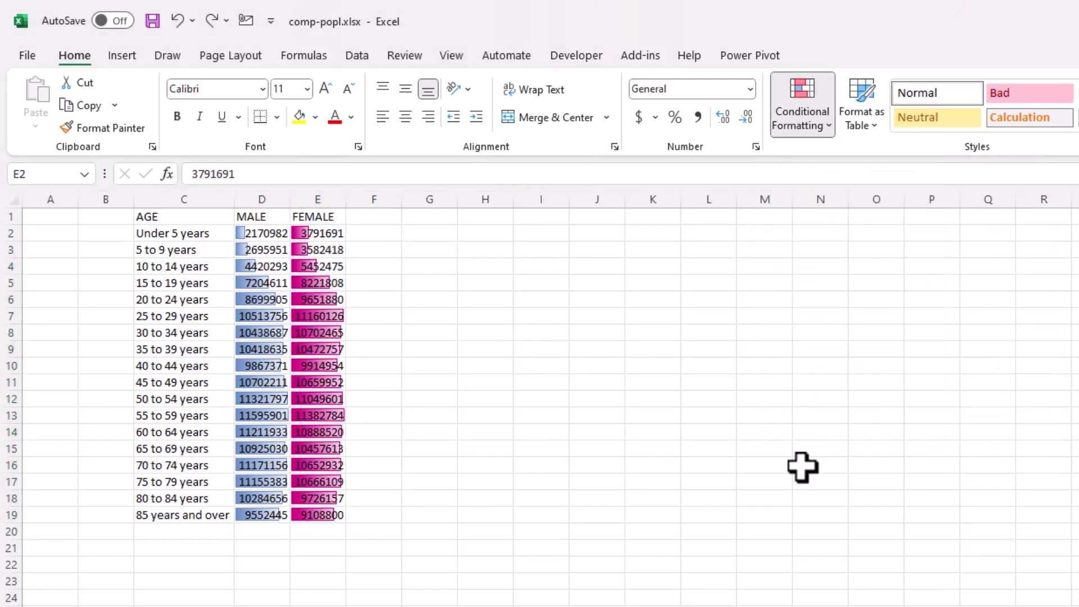
left_click(783, 482)
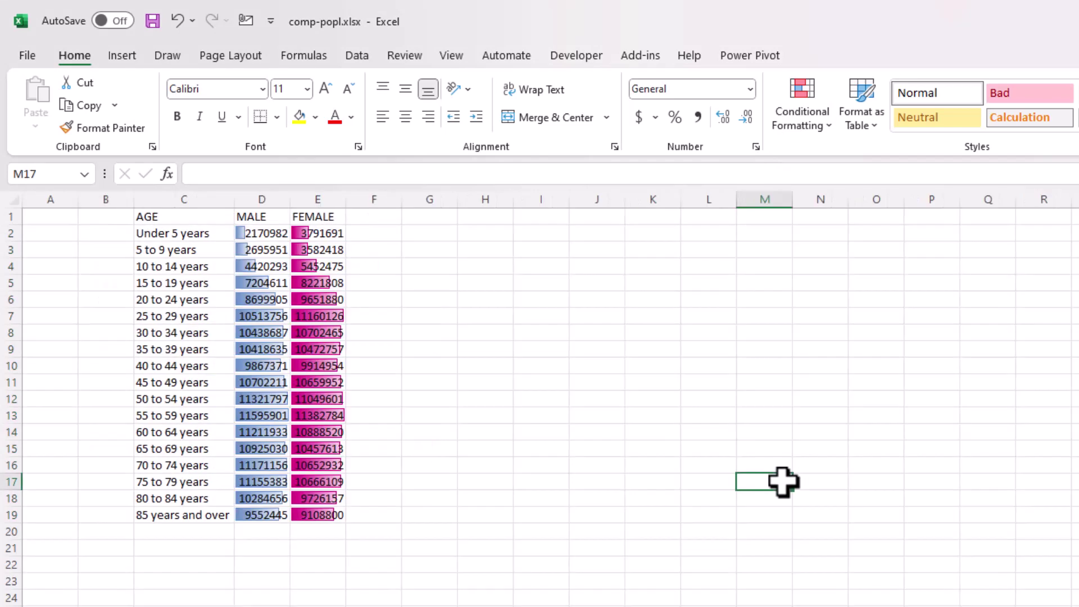
Step: Edit the MALE data bar rule for D2:D19 to run Right-to-Left with Show Bar Only
left_click(539, 279)
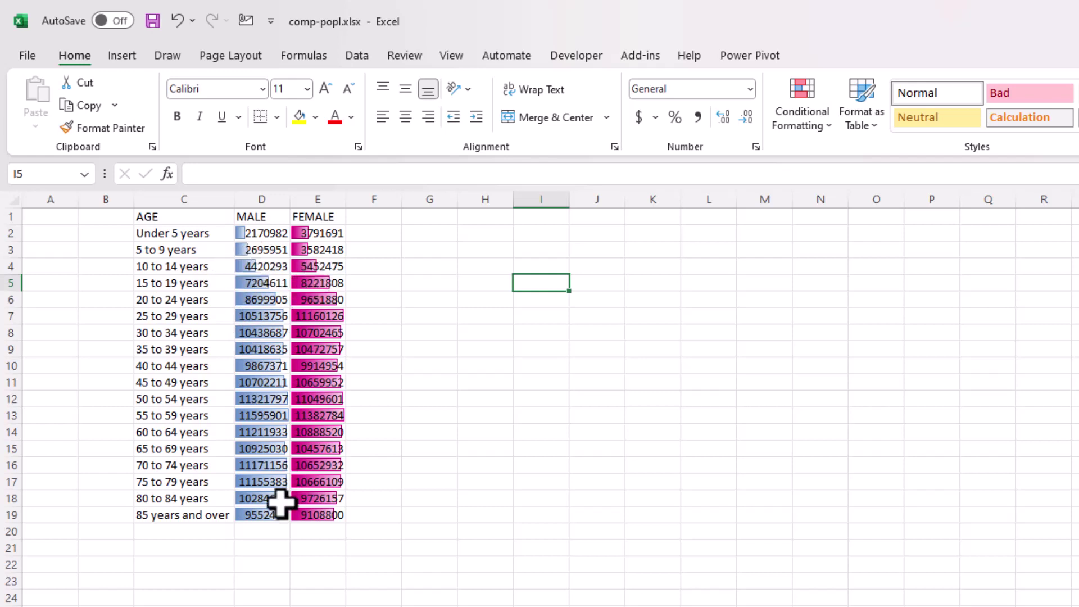
left_click_drag(263, 232, 262, 515)
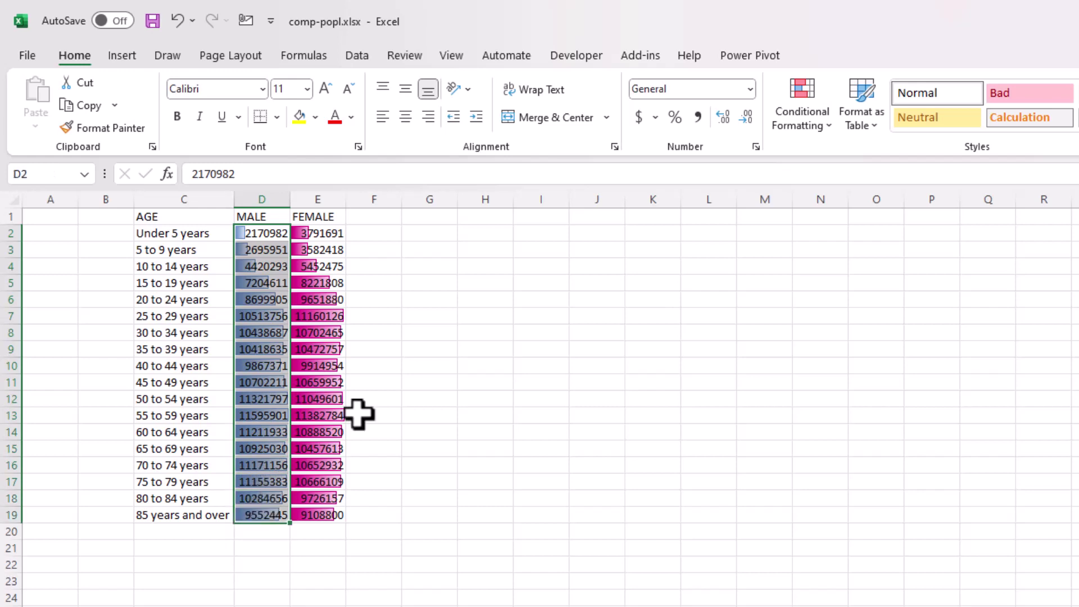
left_click(804, 126)
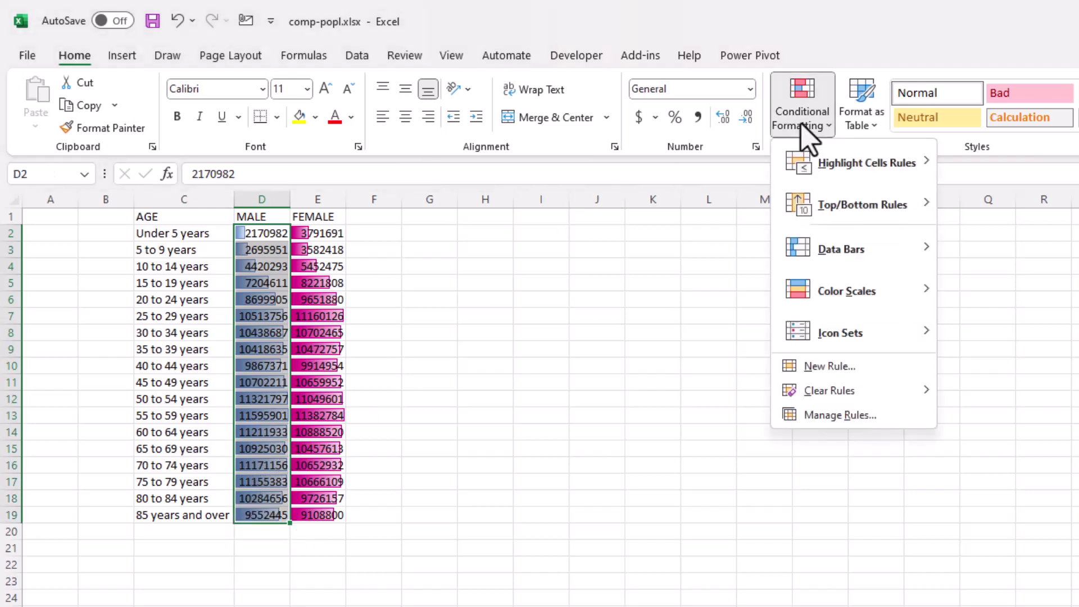
left_click(818, 416)
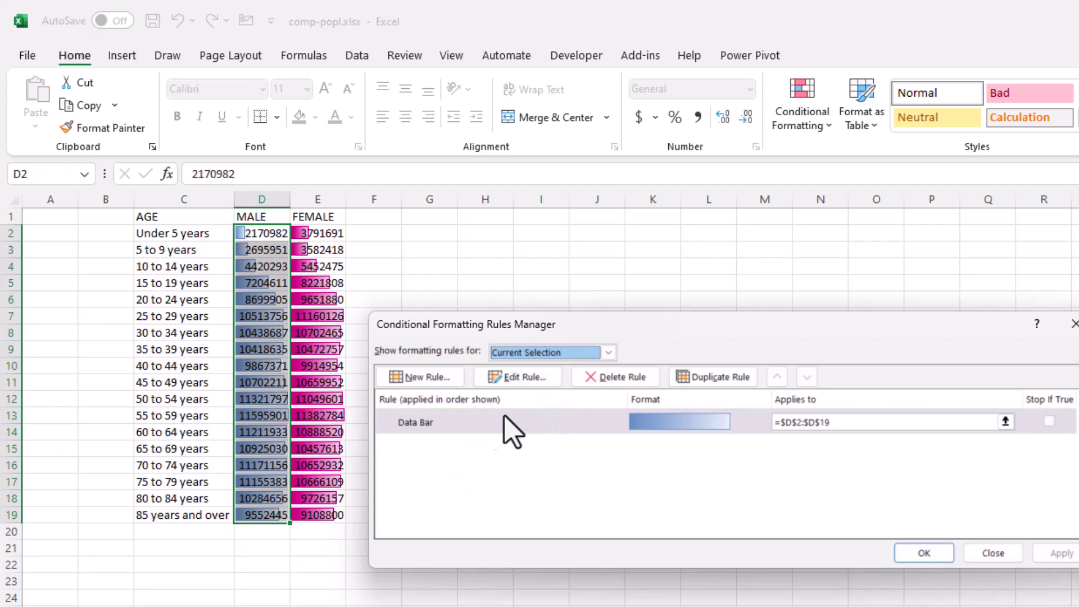
left_click(524, 377)
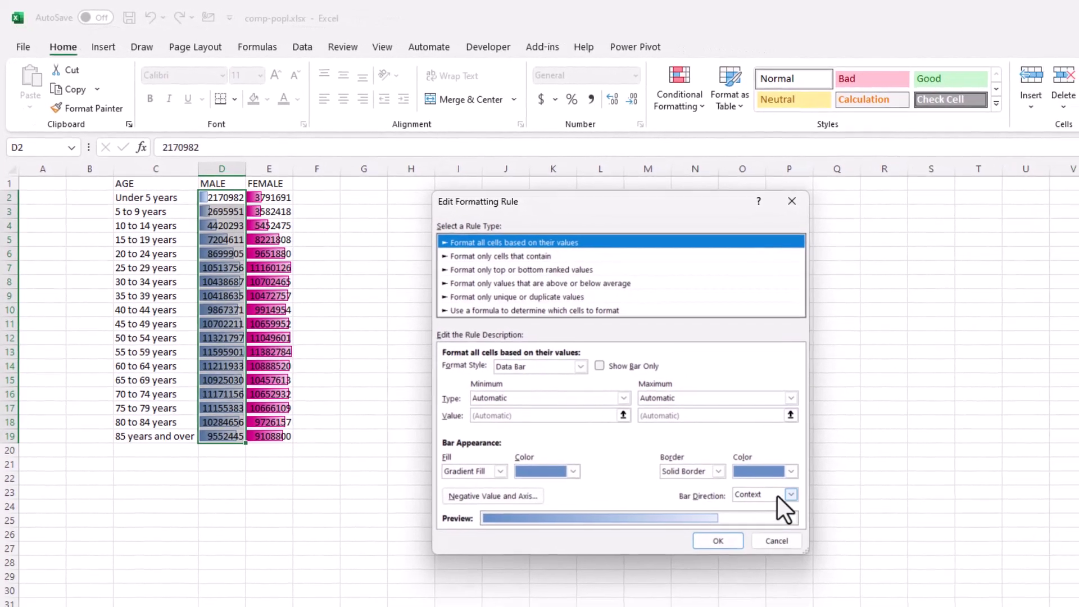
left_click(788, 494)
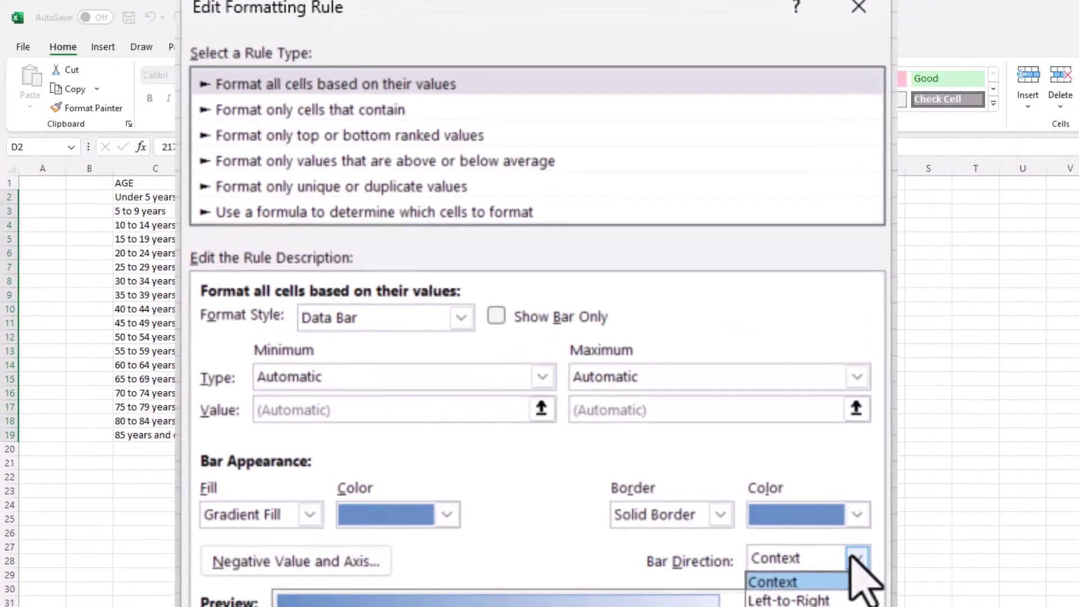
left_click(787, 606)
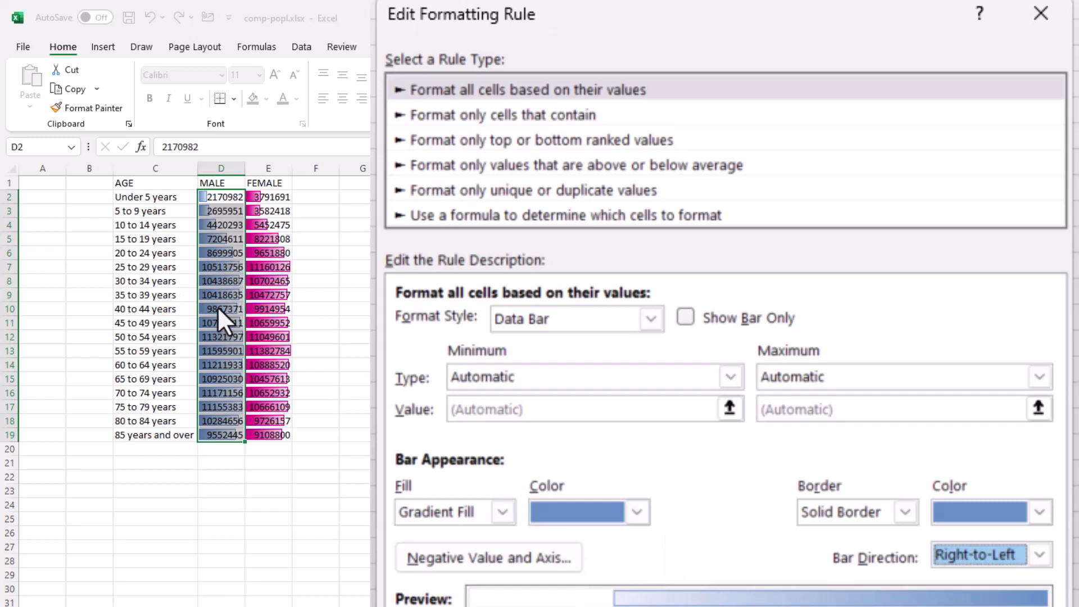
left_click(686, 317)
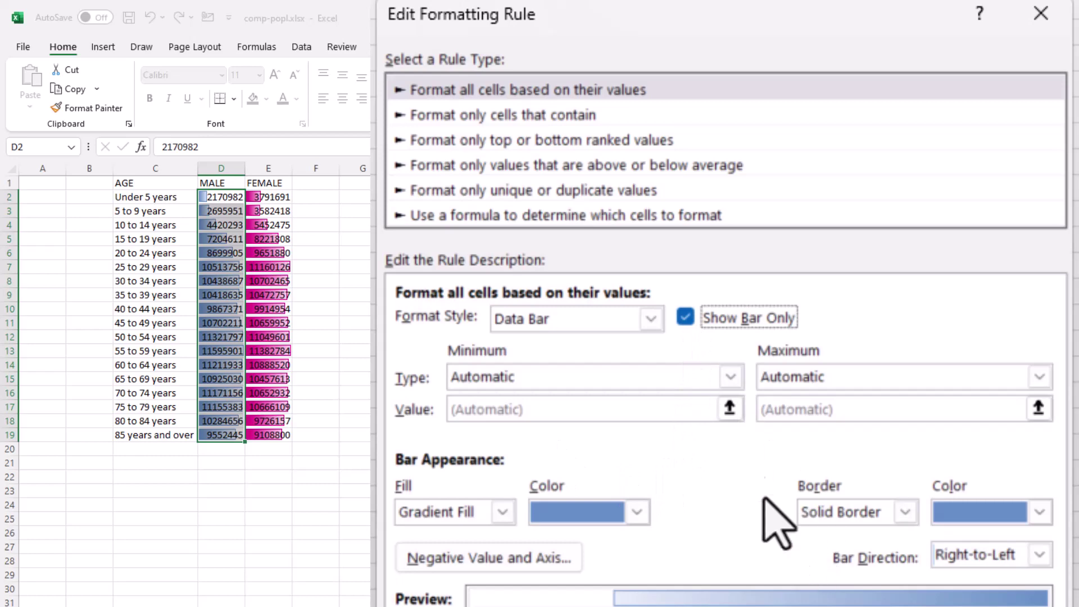
key("Return")
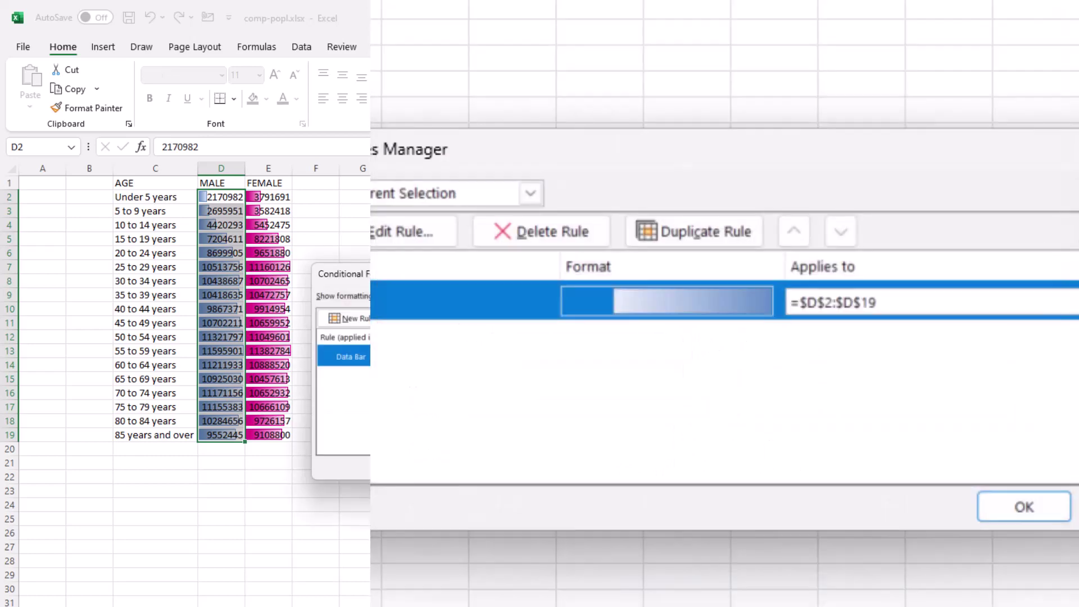
Step: Apply the MALE rule, then make the FEMALE data bars in column E run Left-to-Right
left_click(1036, 508)
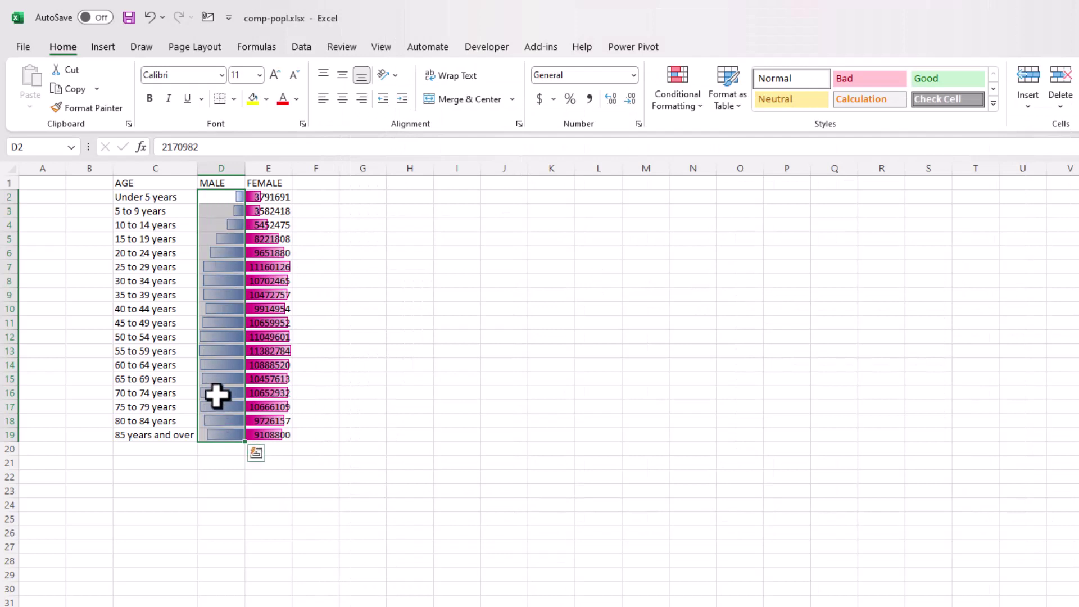
left_click_drag(273, 200, 265, 433)
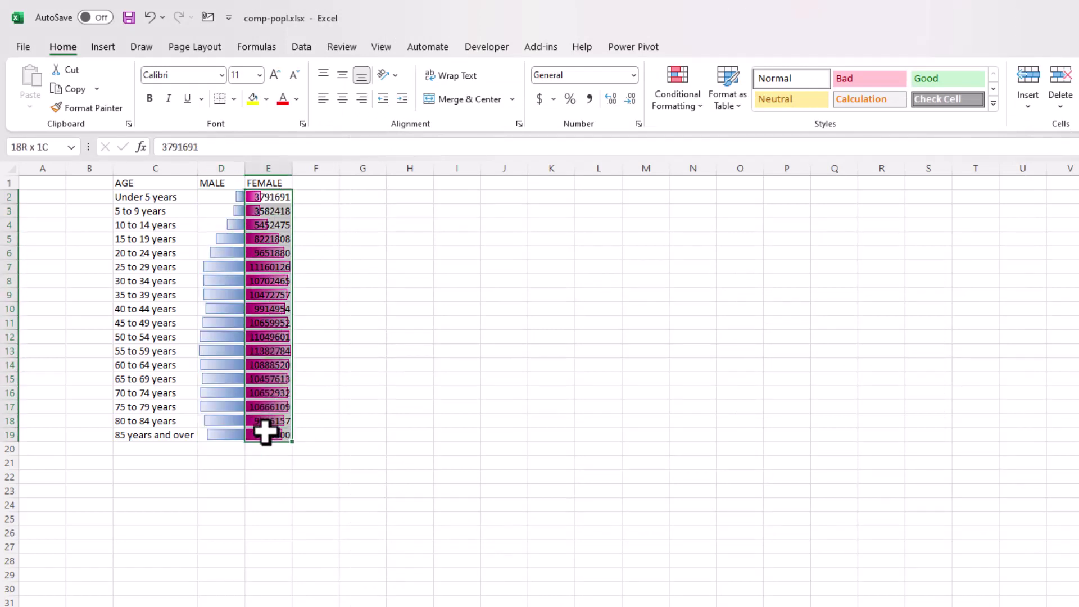
left_click(694, 102)
left_click(702, 352)
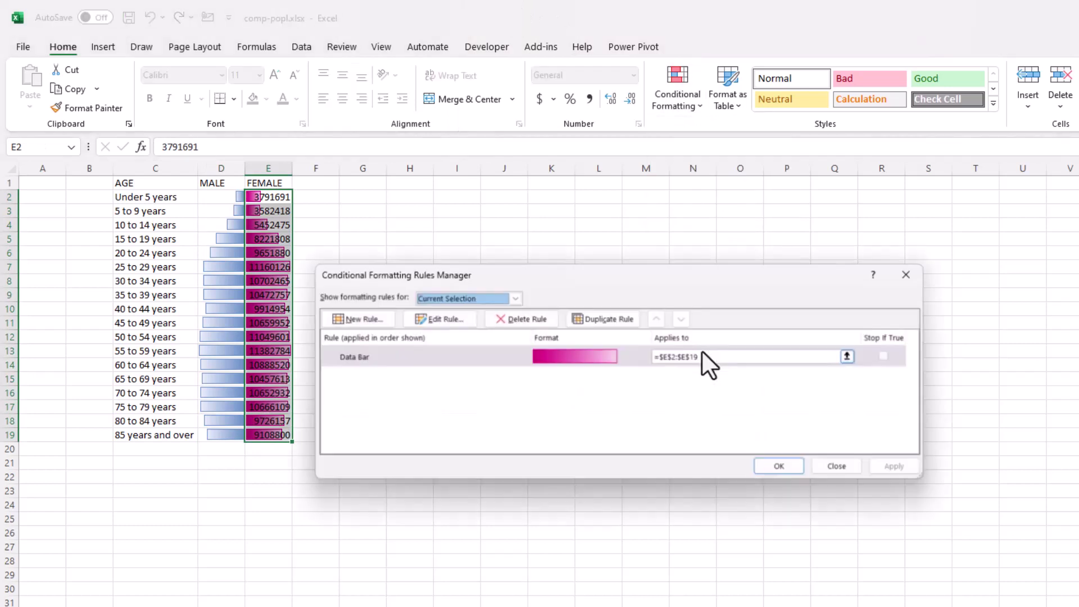
left_click(445, 319)
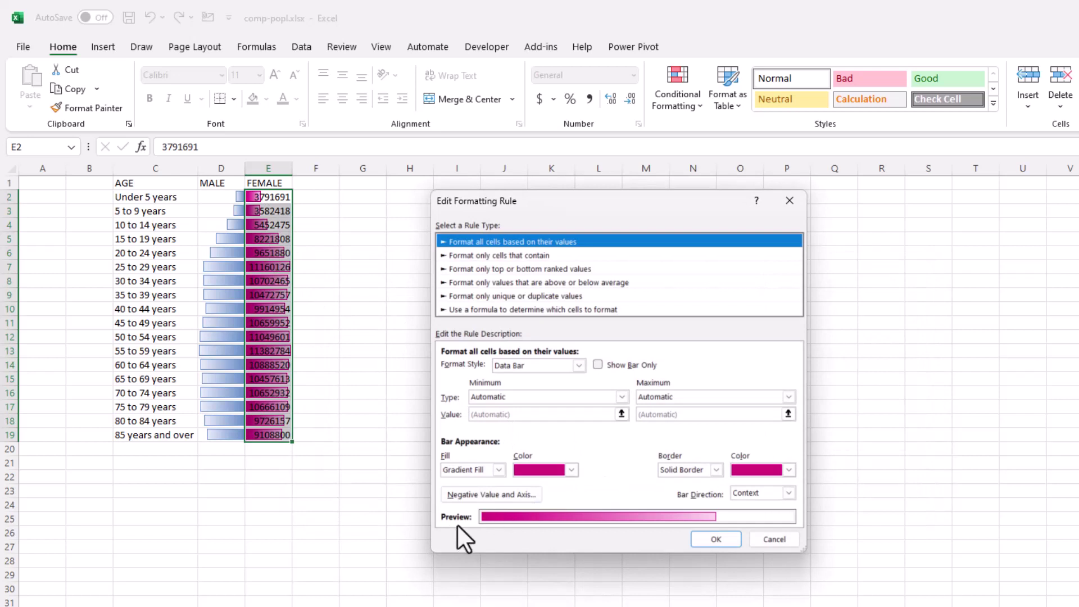
left_click(789, 493)
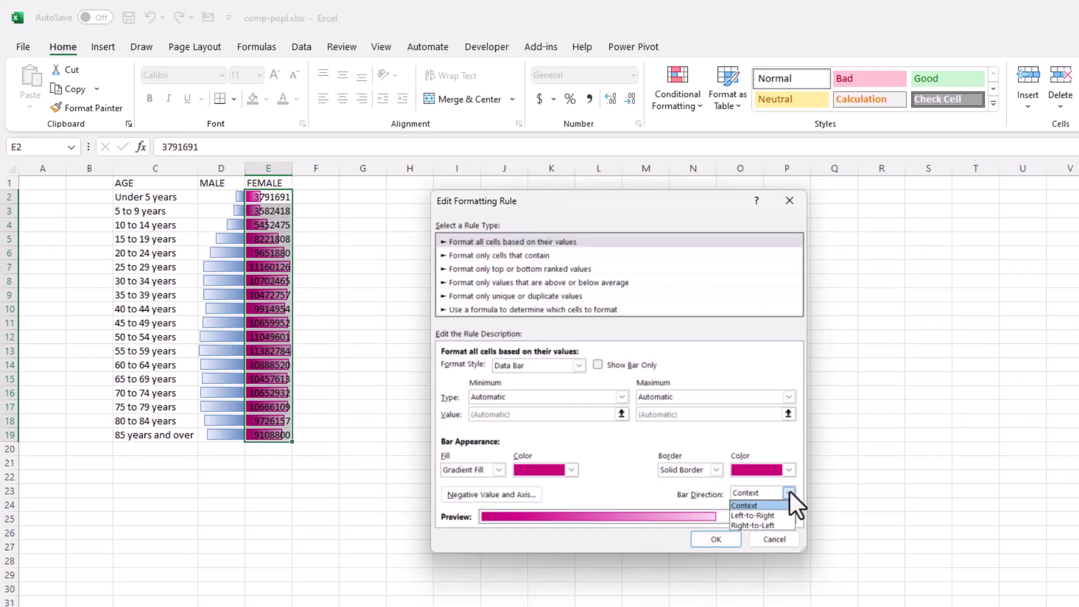
left_click(768, 514)
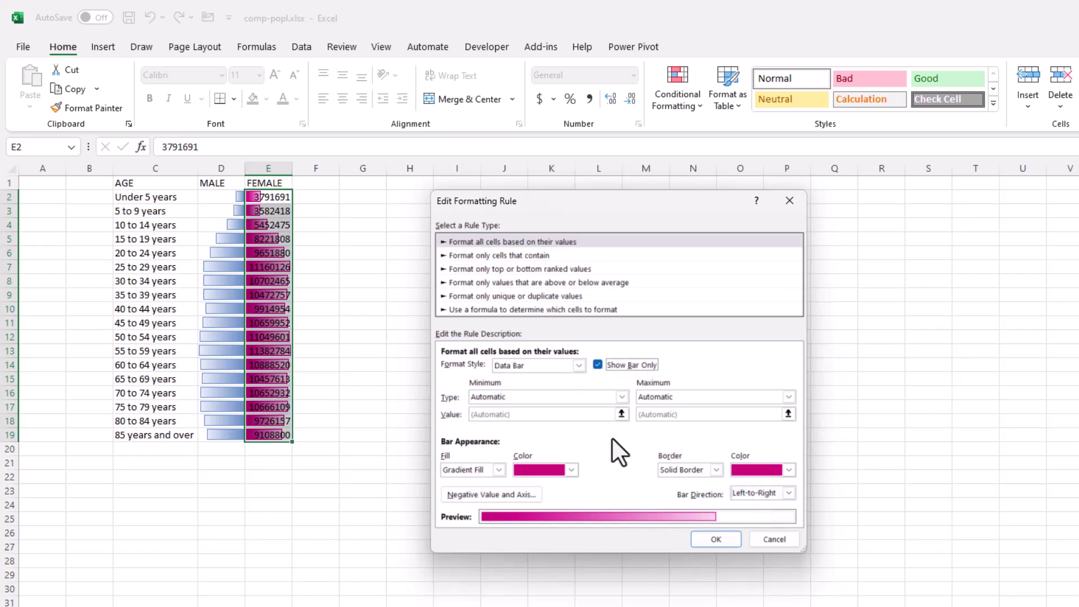
left_click(712, 538)
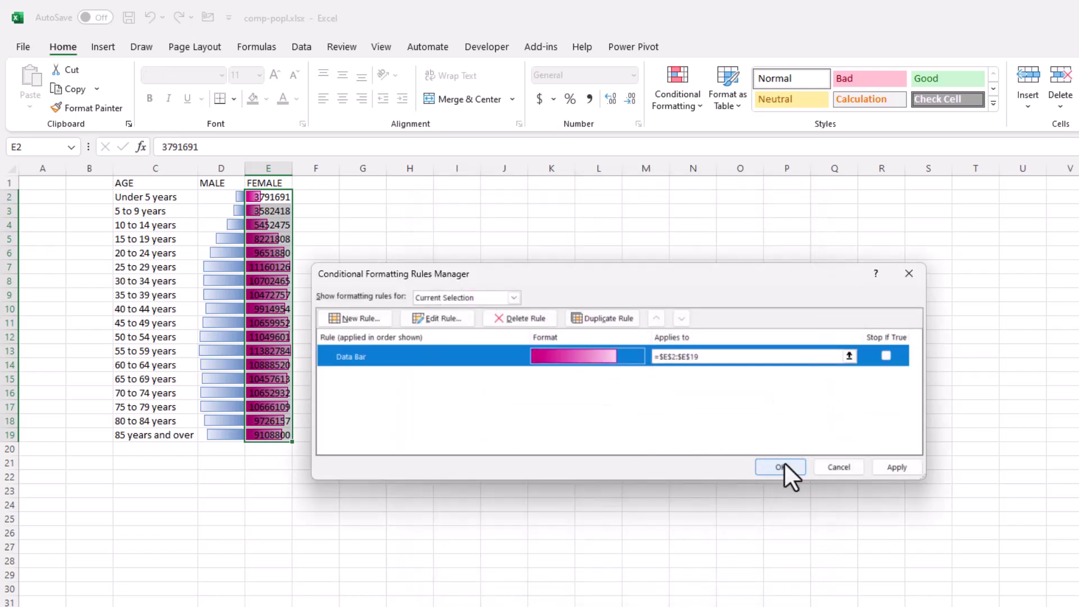
left_click(781, 467)
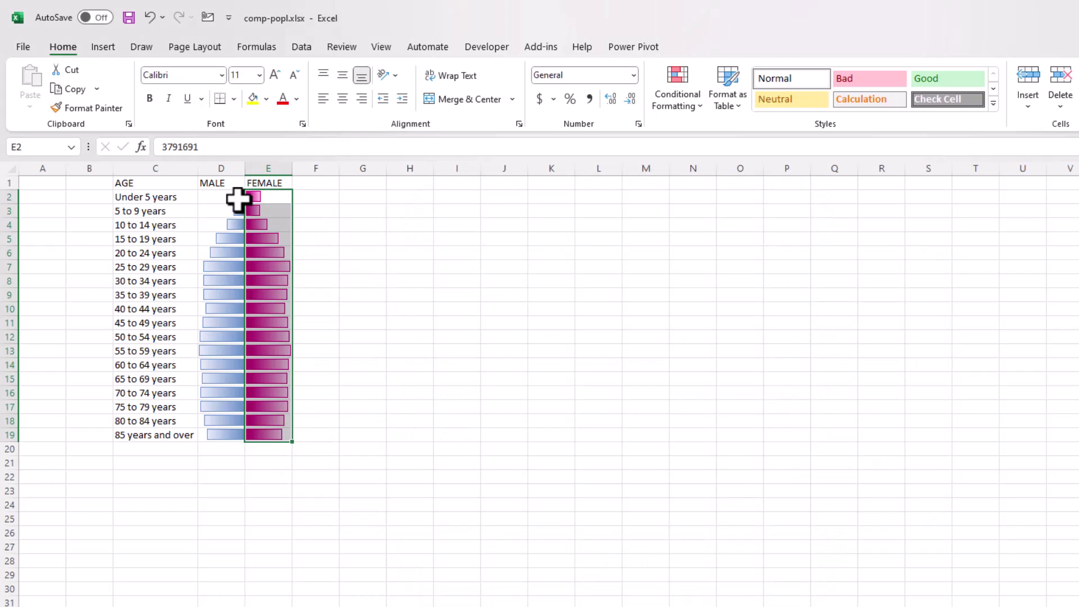
left_click(399, 548)
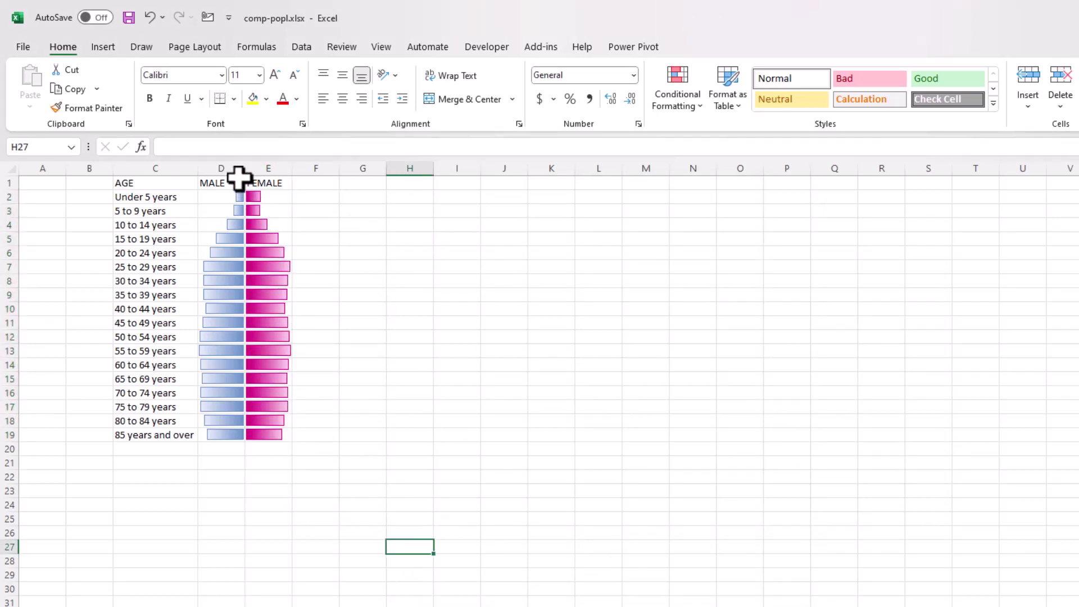
Step: Widen columns D and E and turn off the sheet's gridlines
left_click_drag(222, 168, 274, 171)
left_click(466, 364)
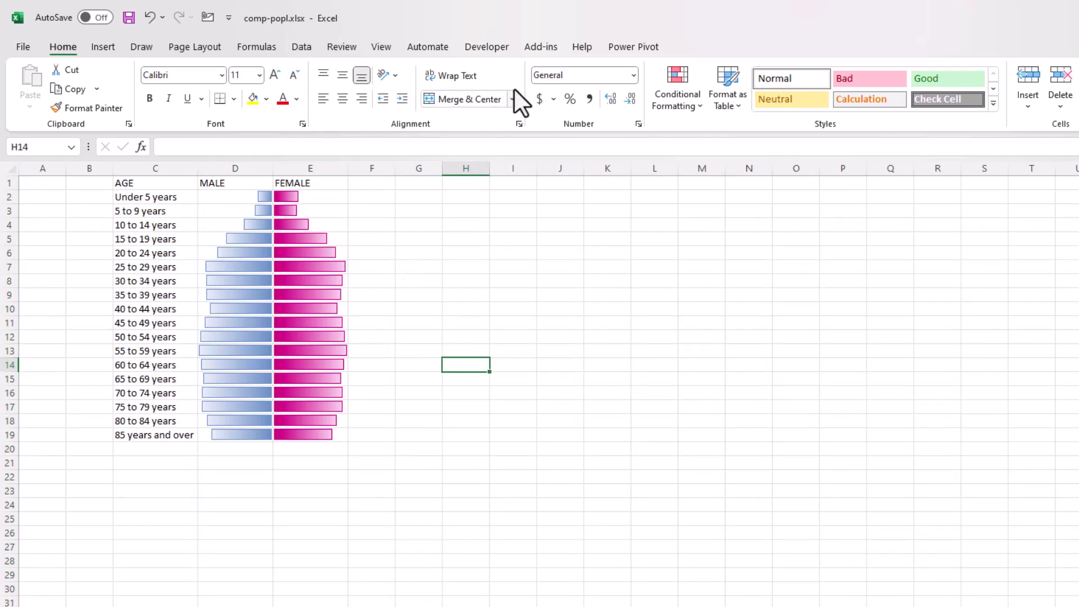
left_click(377, 49)
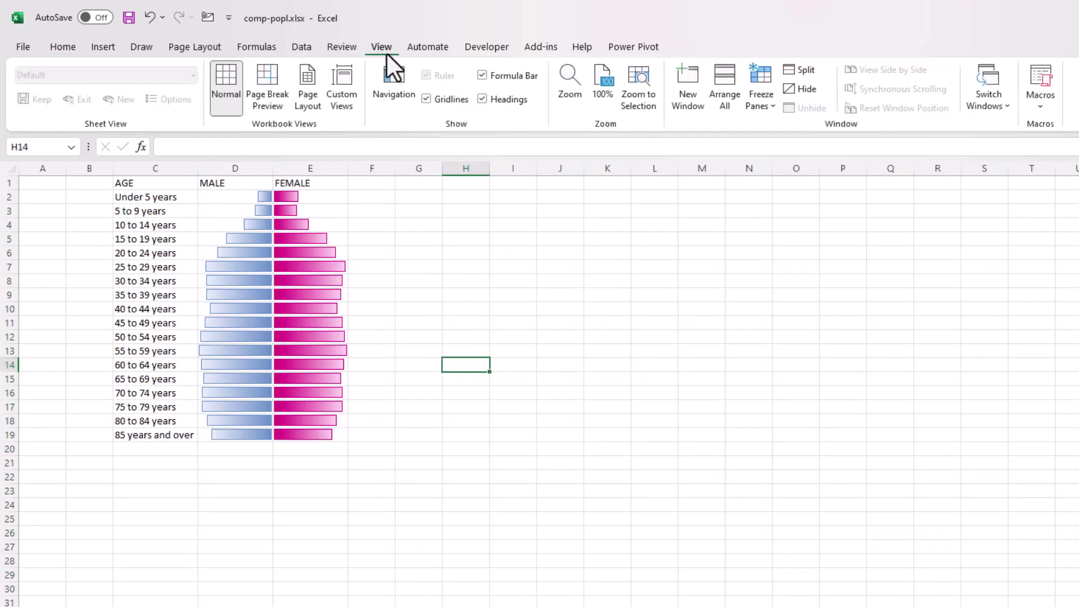
left_click(426, 98)
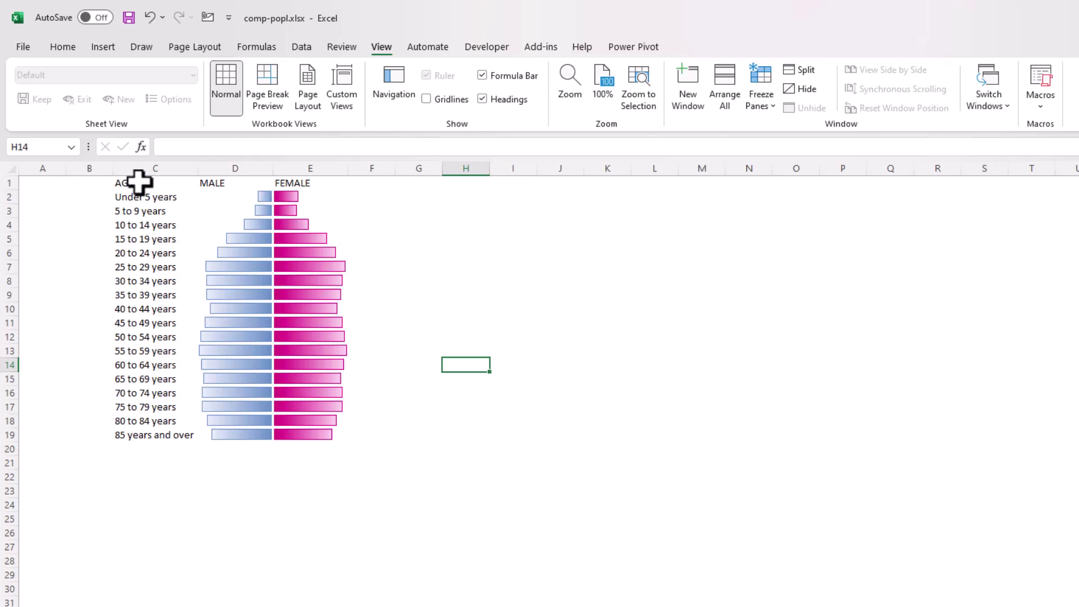
Step: Apply All Borders to the AGE, MALE and FEMALE header cells C1:E1
left_click_drag(138, 181, 302, 176)
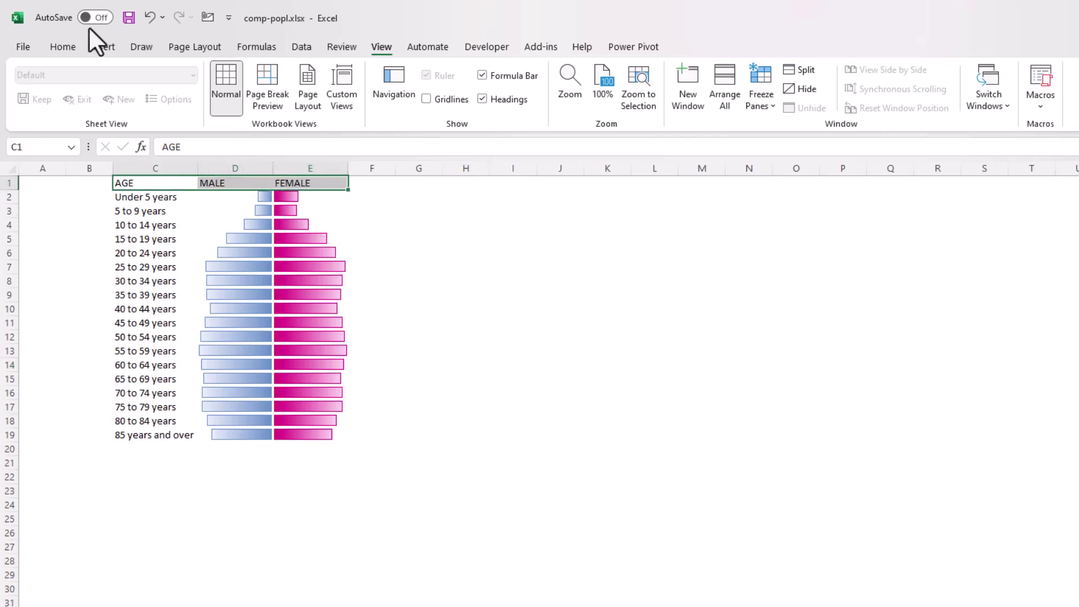
left_click(62, 47)
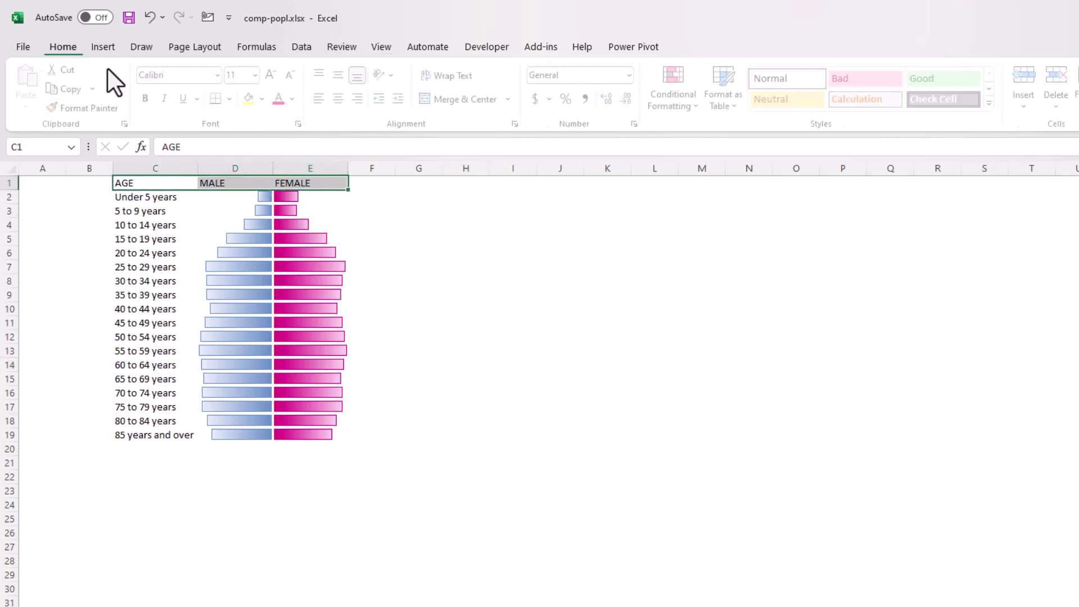
left_click(234, 98)
left_click(245, 245)
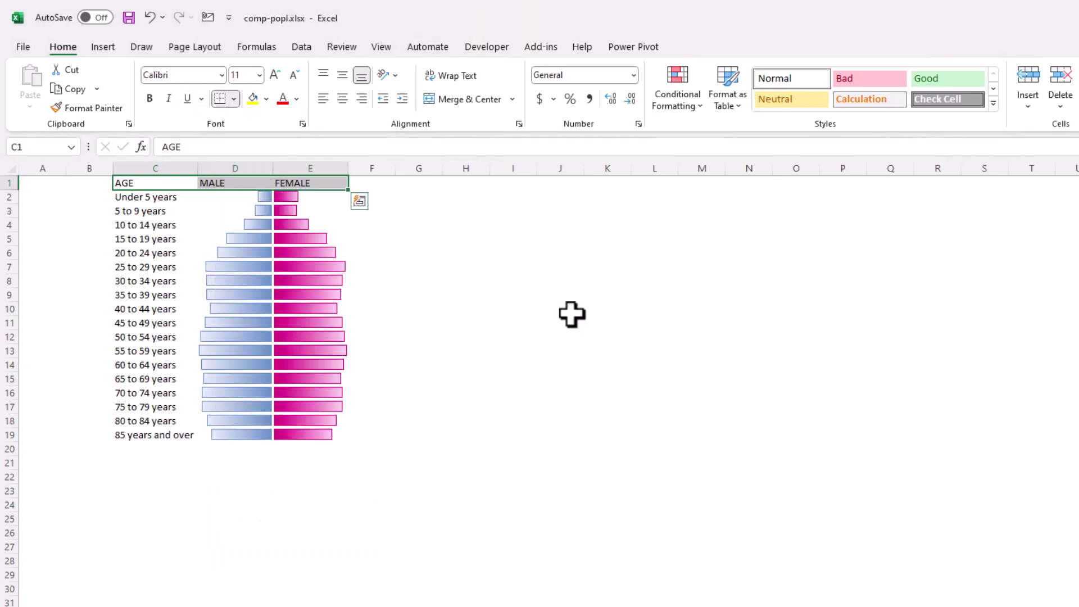
left_click(571, 311)
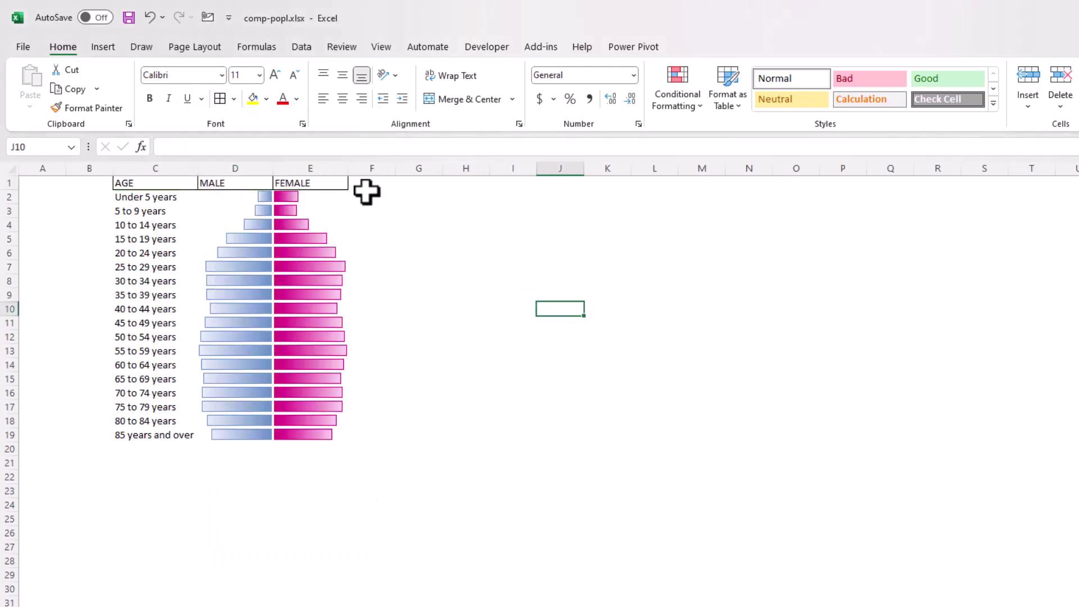
key("ctrl+z")
Step: Insert a blank row 2 between the headers and the age data
left_click(10, 196)
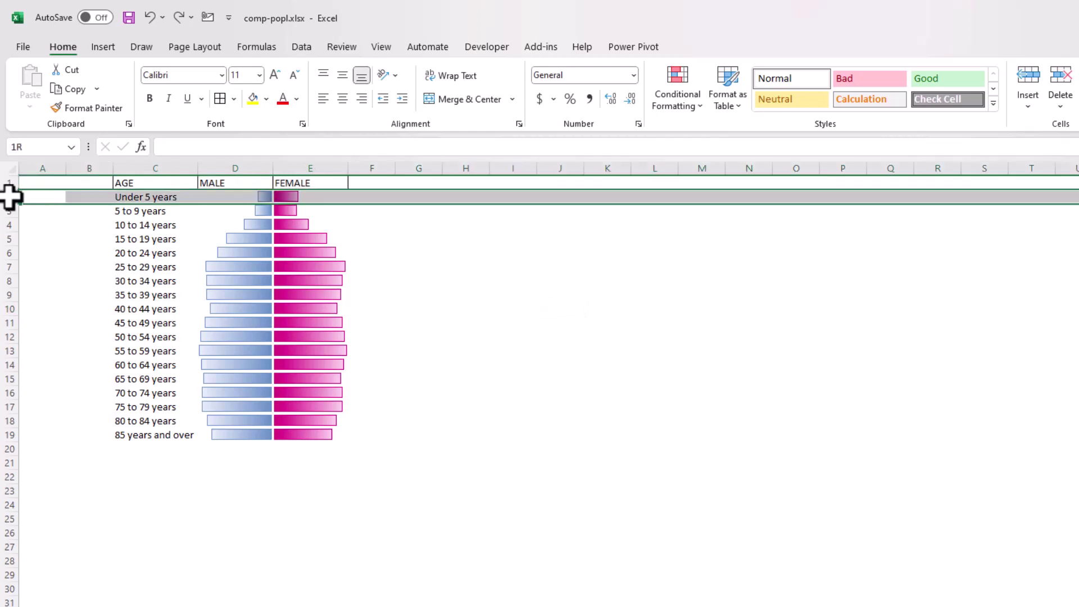
right_click(10, 196)
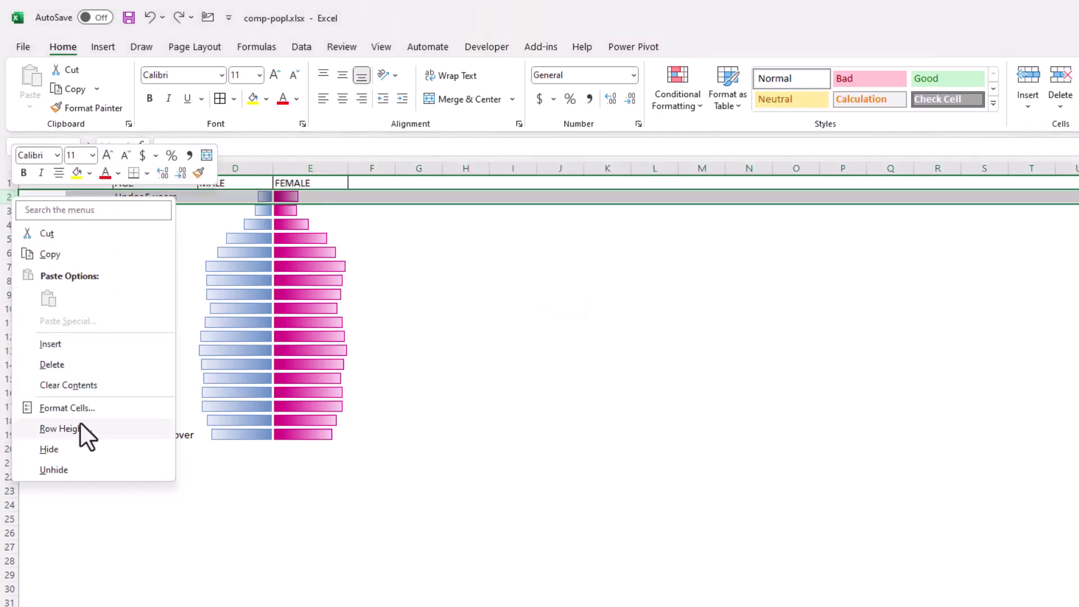
left_click(96, 339)
left_click(491, 322)
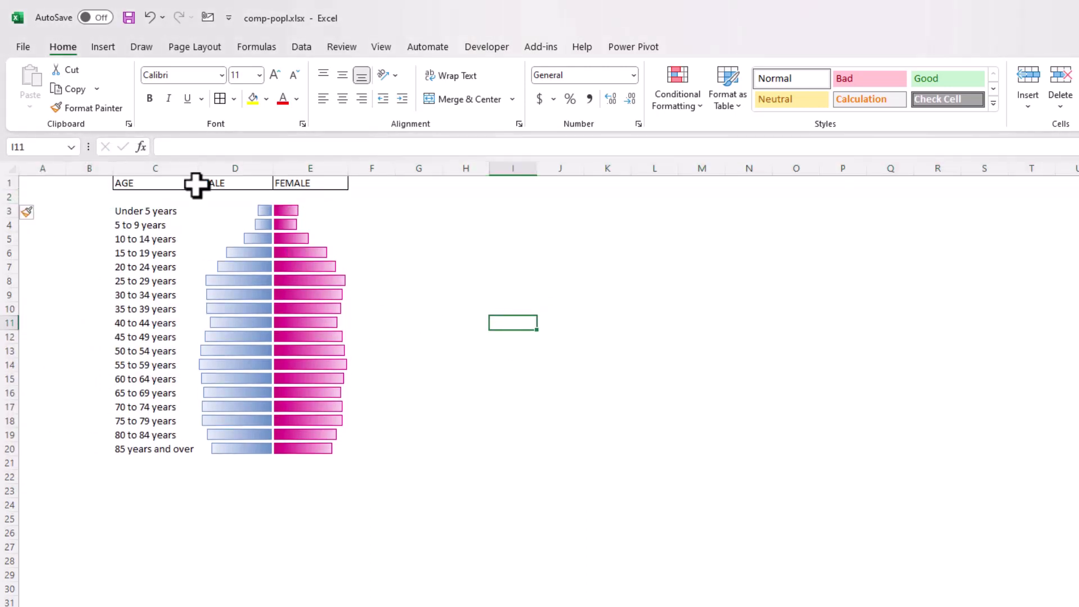
Step: Centre the AGE, MALE and FEMALE header text in C1:E1
left_click_drag(157, 181, 285, 182)
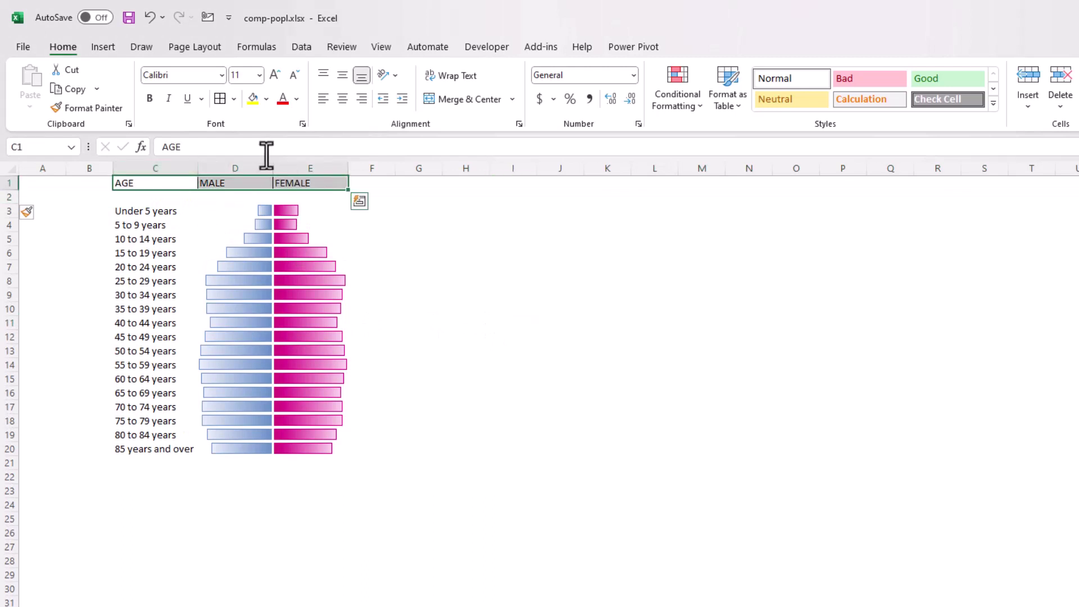
left_click(342, 99)
left_click(641, 449)
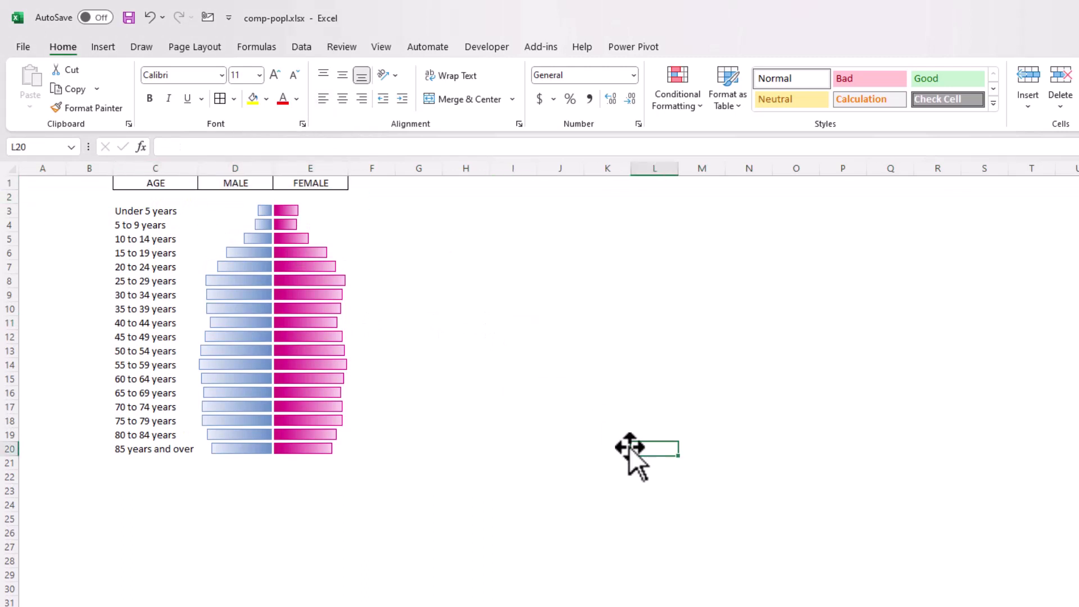
left_click_drag(158, 186, 341, 450)
Step: Copy table C1:E20 and paste it at I11 as a picture beside the original
key("ctrl+c")
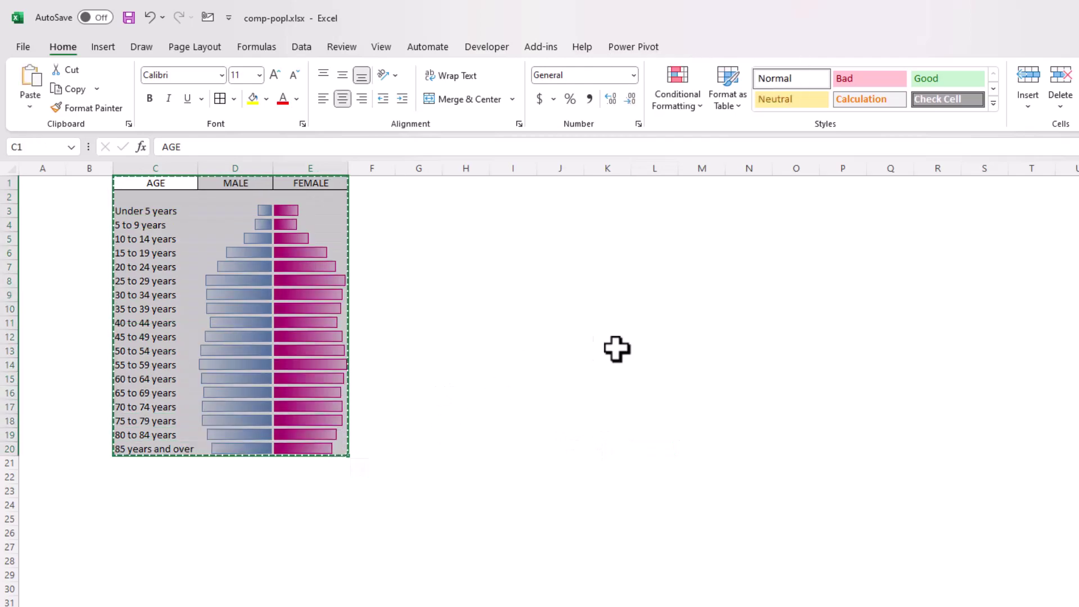
left_click(528, 328)
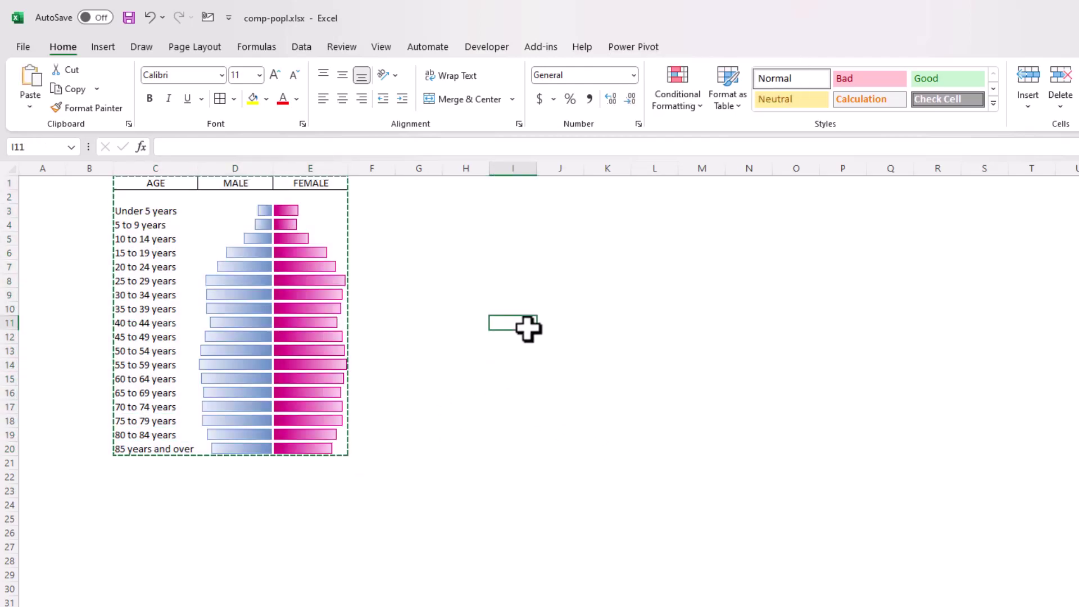
key("ctrl+v")
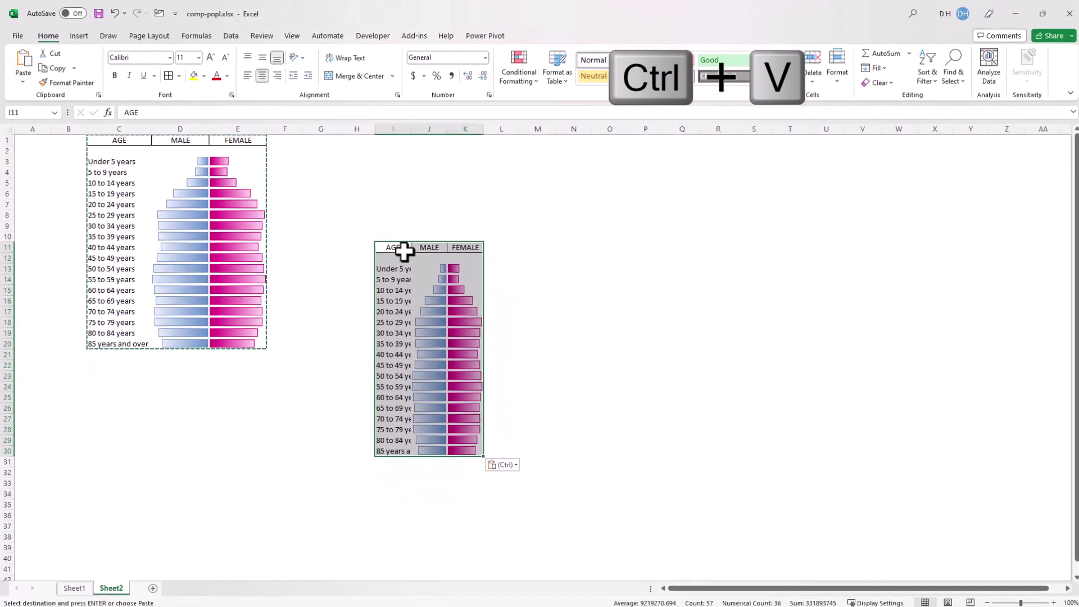
left_click(511, 463)
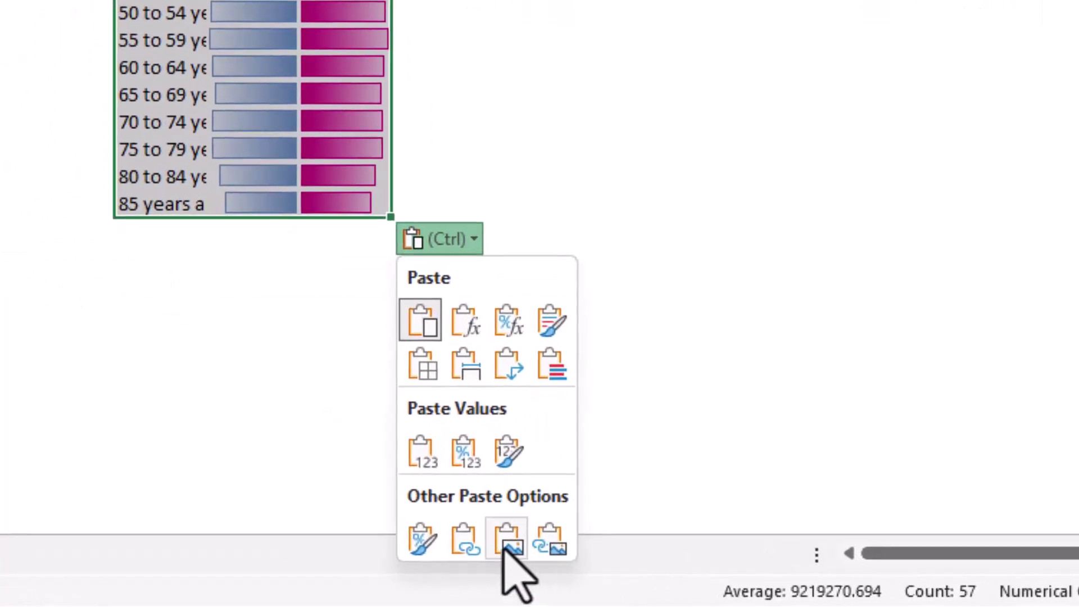
left_click(508, 541)
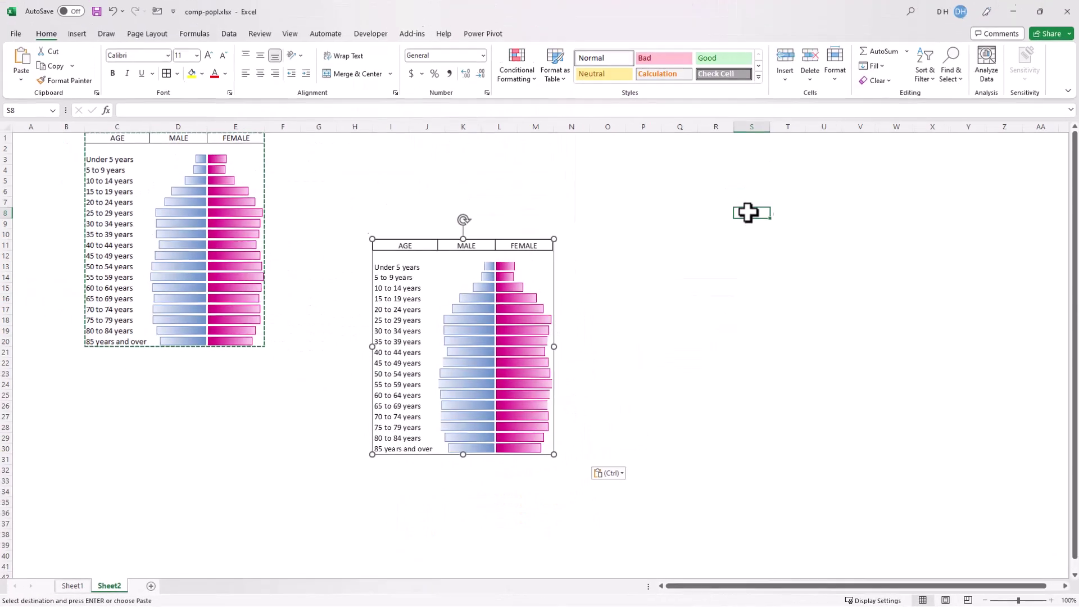
left_click_drag(510, 244, 398, 193)
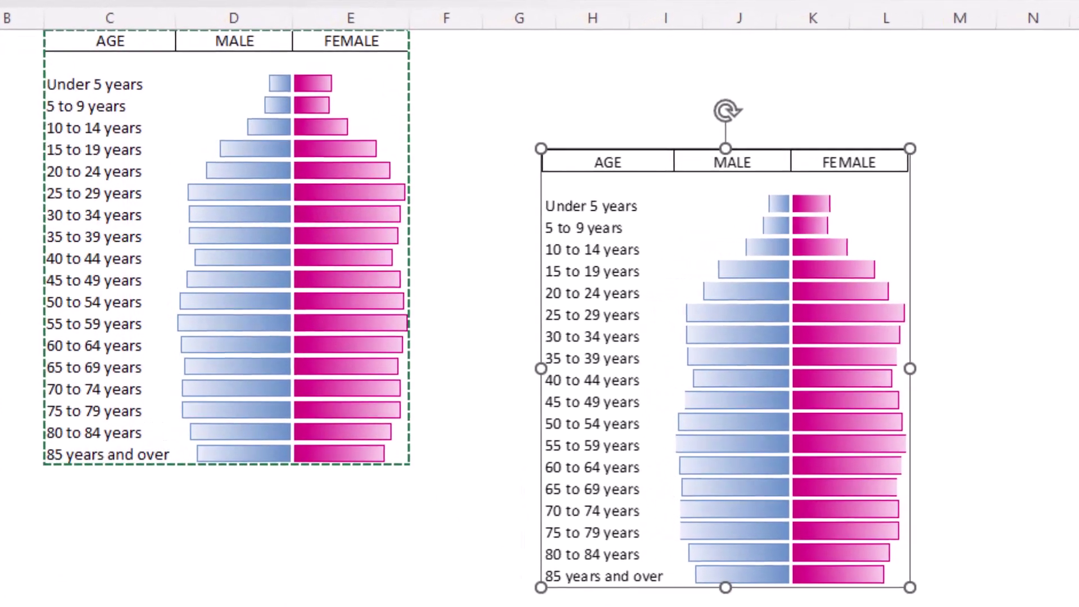
left_click(624, 563)
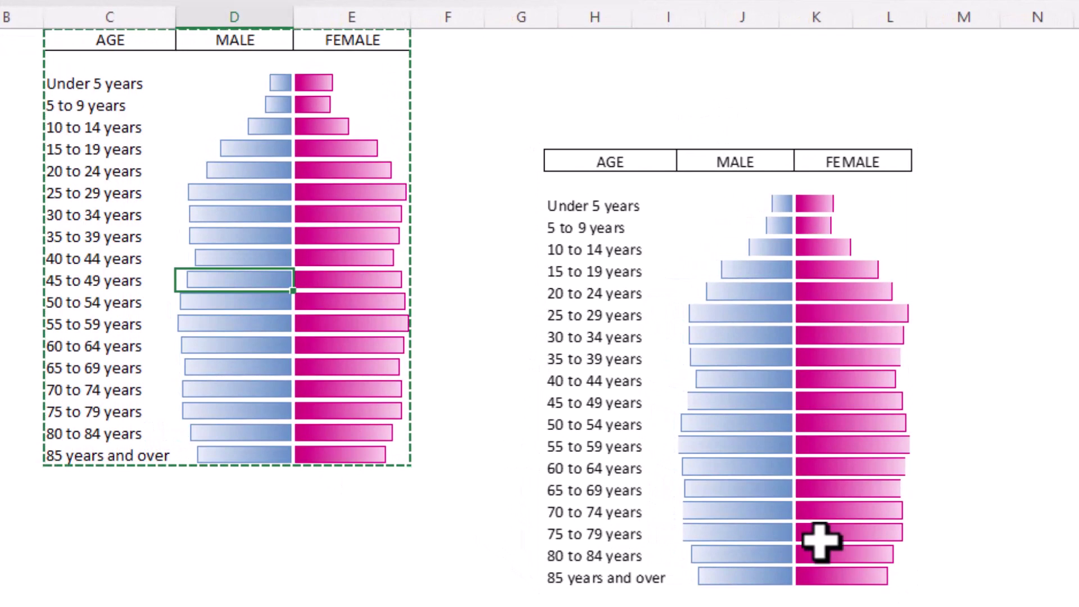